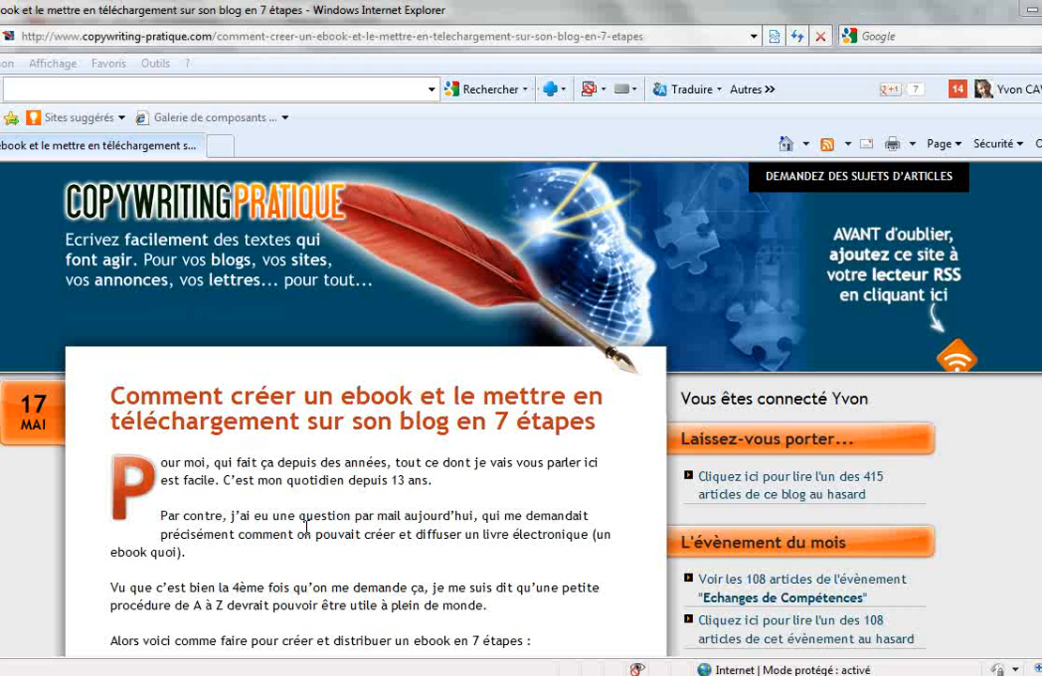
Step: Examine the blog articles on creating an ebook and writing a mini biography, and the plain-text article copy in Notepad
scroll(164, 480, down, 4)
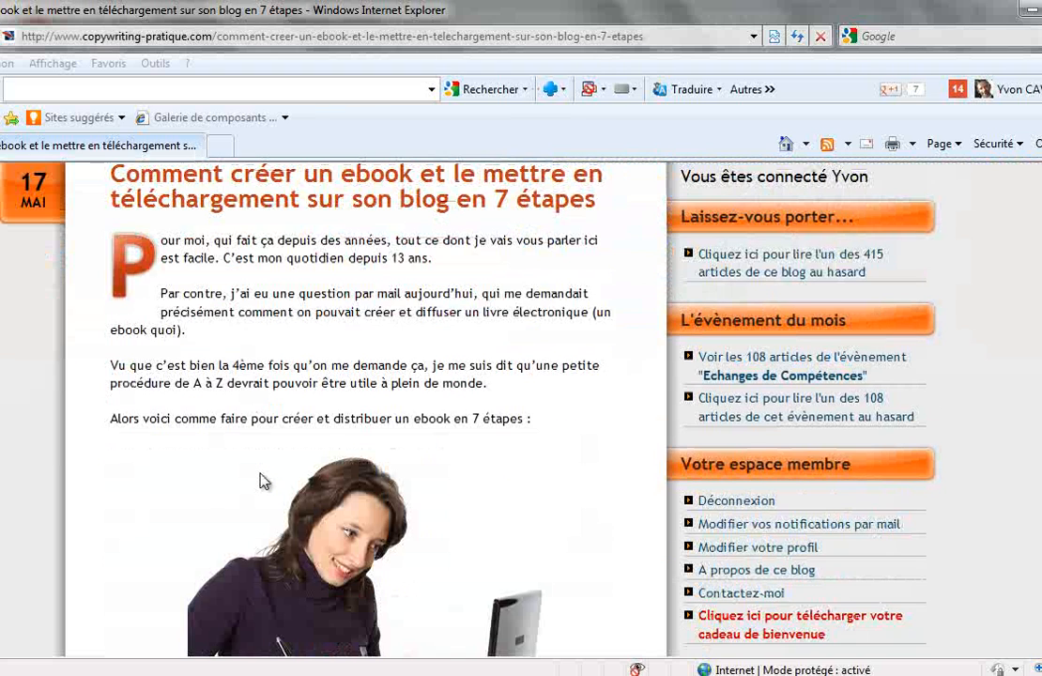
scroll(265, 481, up, 4)
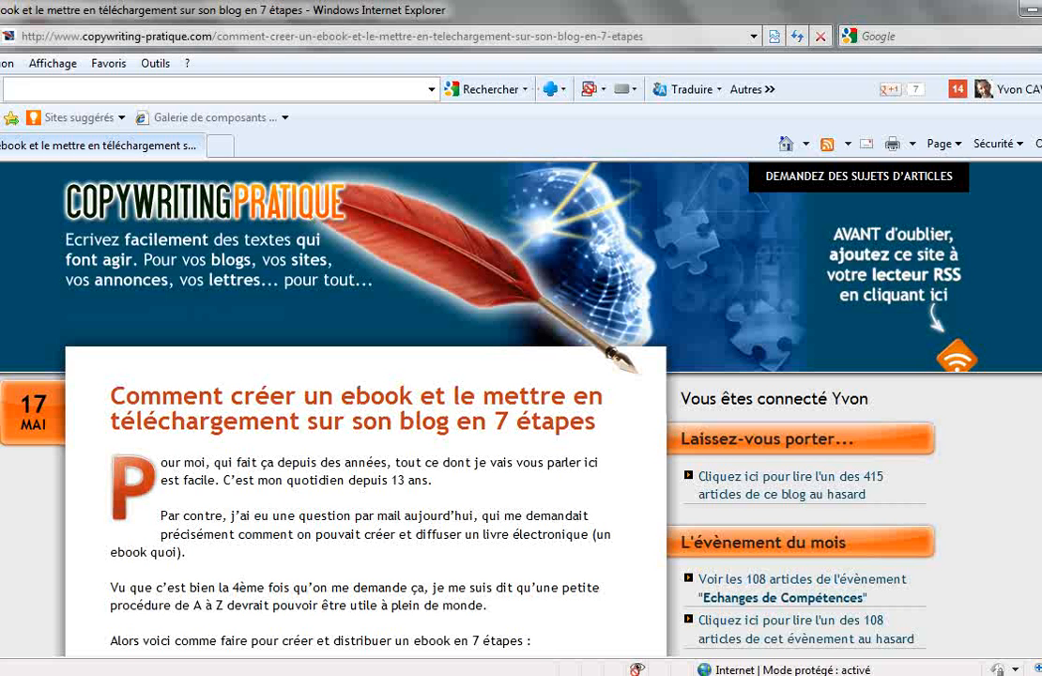
key(alt+Tab)
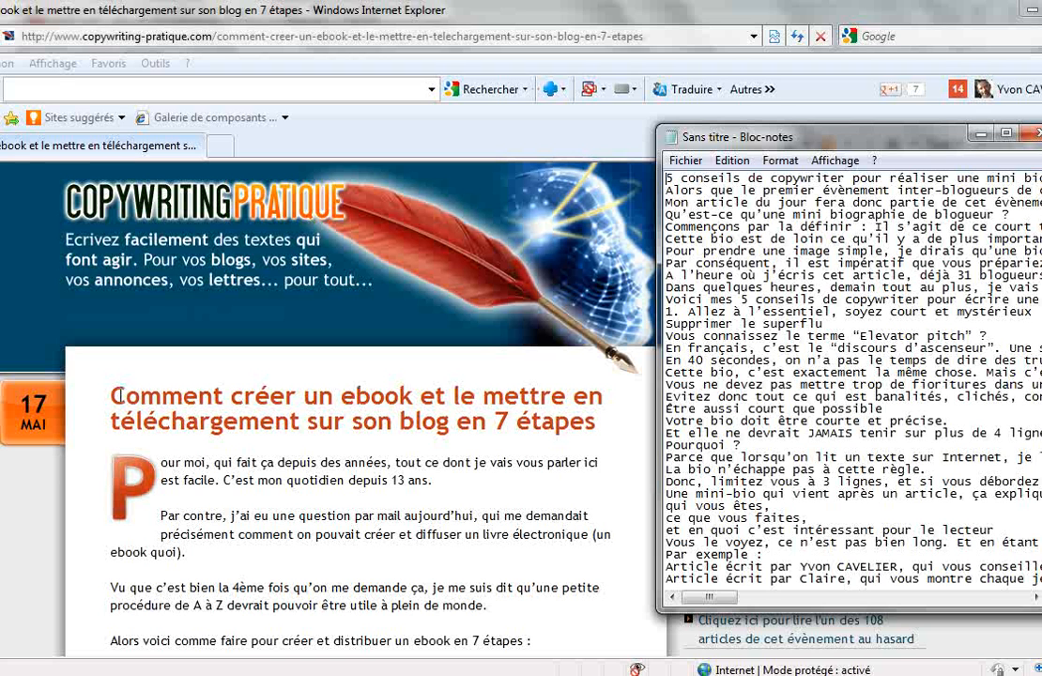
key(alt+Tab)
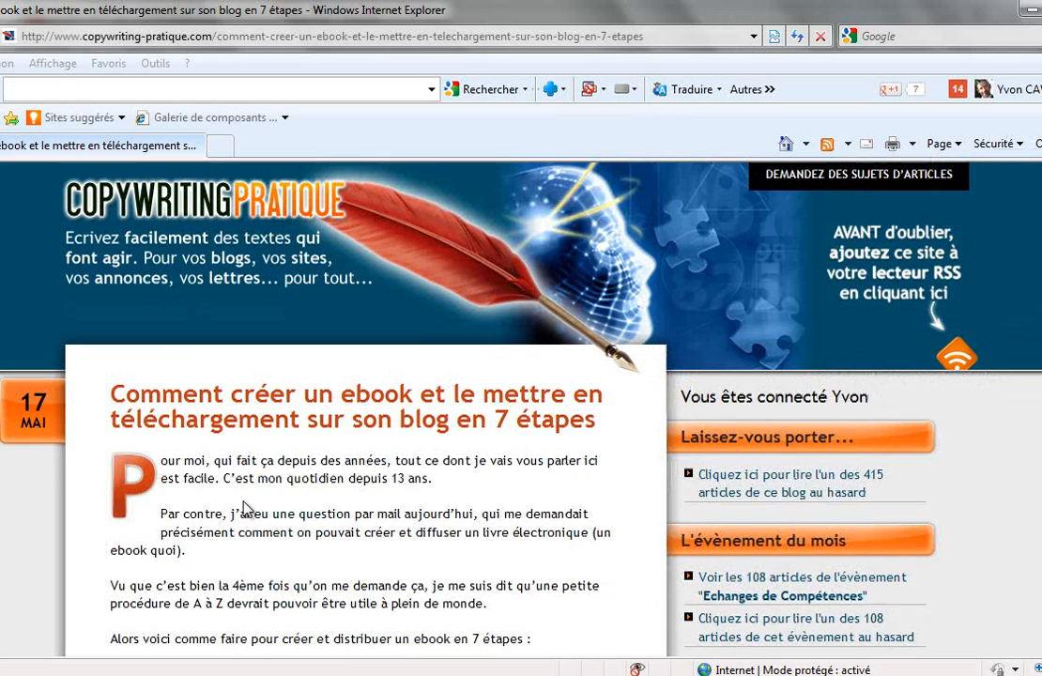
scroll(244, 502, down, 1)
mouse_move(98, 649)
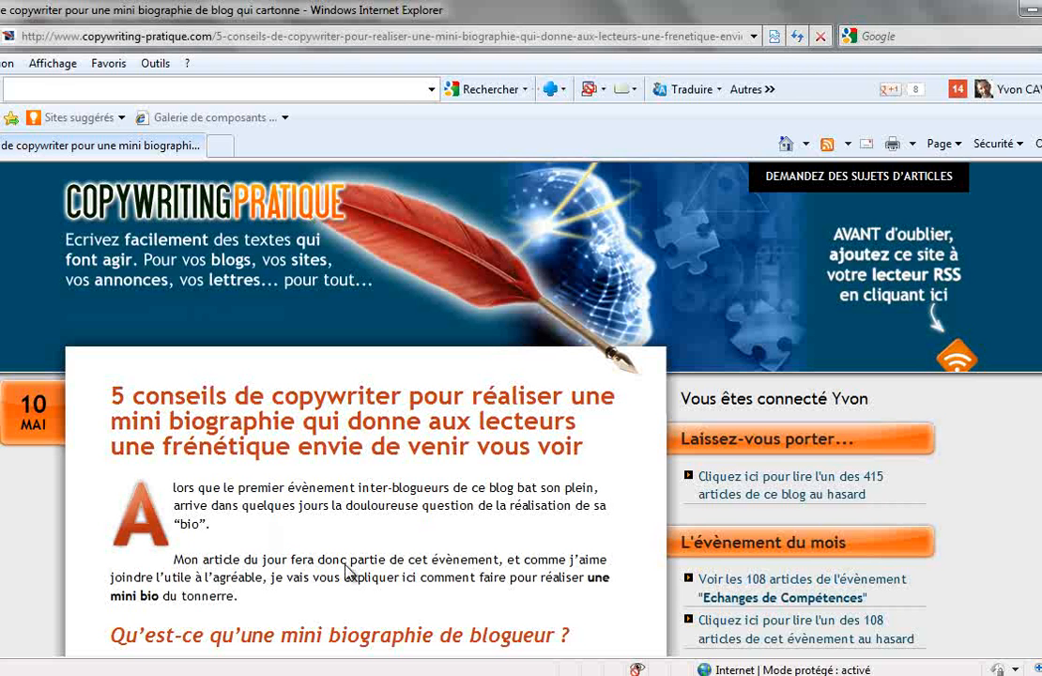
key(alt+Tab)
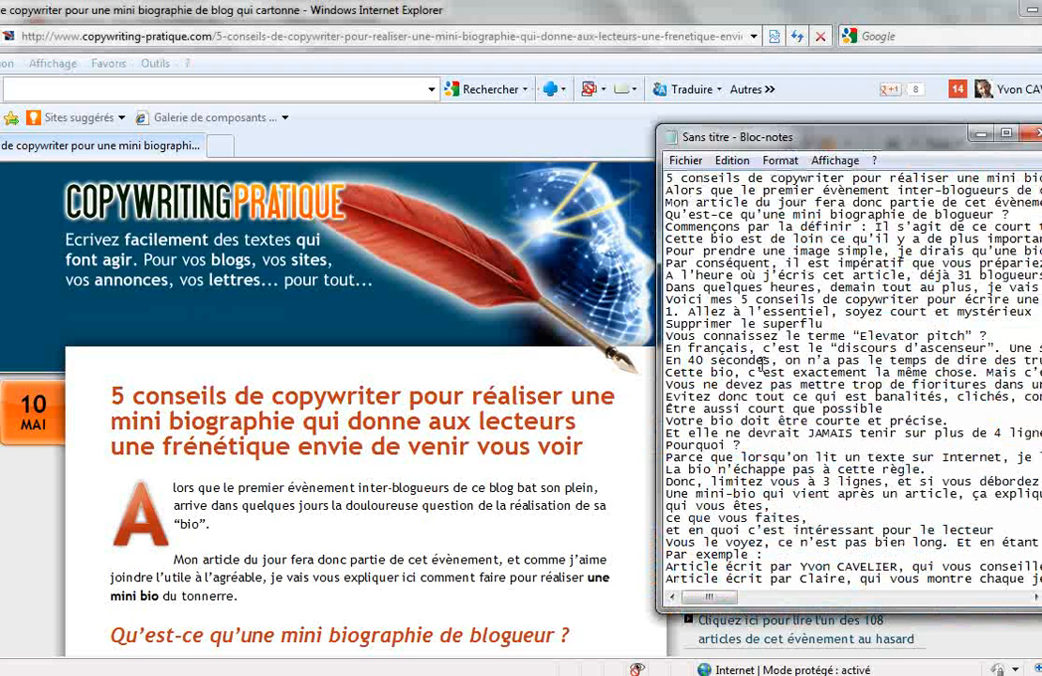
scroll(767, 408, down, 3)
scroll(770, 408, down, 14)
scroll(770, 408, up, 17)
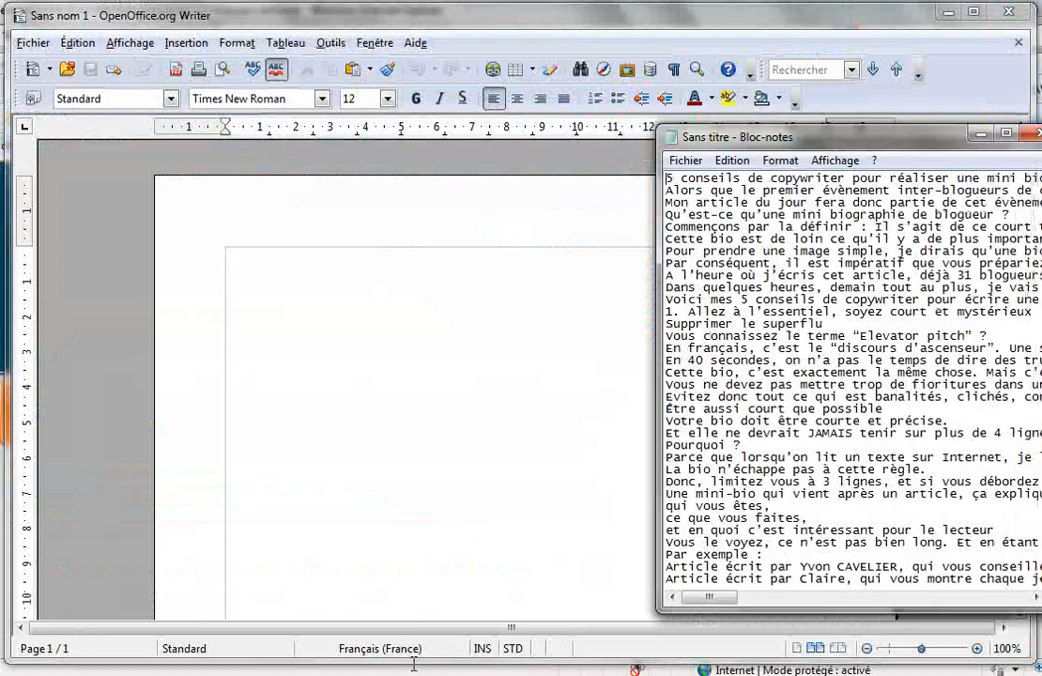
Step: Copy the entire article text from Notepad and paste it into the blank OpenOffice.org Writer document
key(ctrl+a)
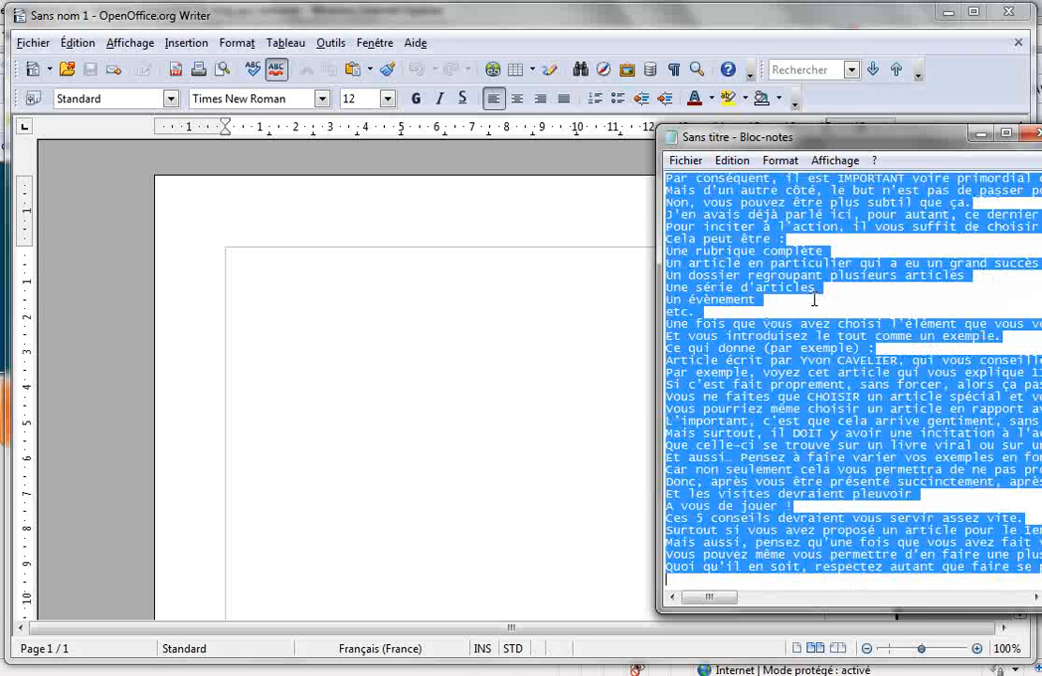
click(291, 275)
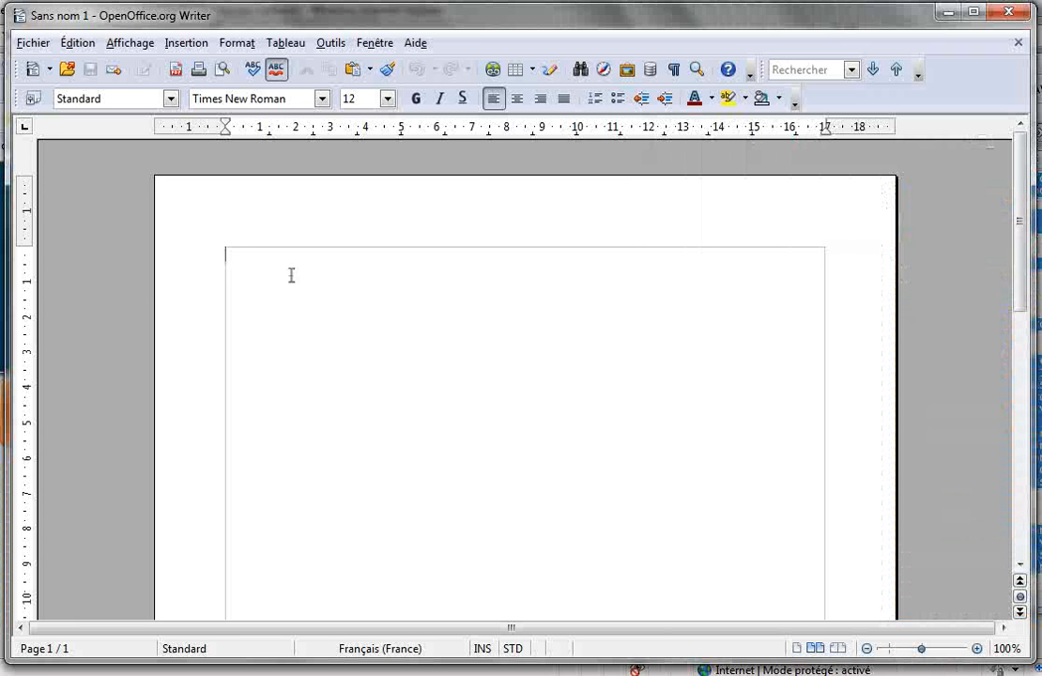
key(ctrl+v)
drag(1023, 228, 1024, 155)
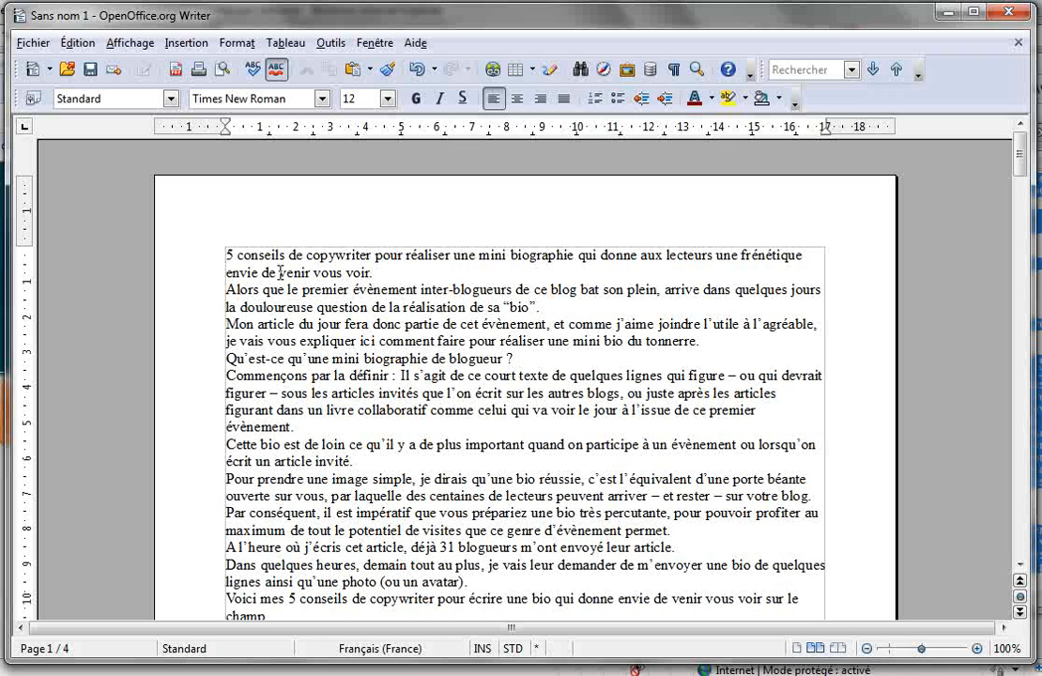
Step: Read through the unformatted article text across the document's pages and return to its beginning
scroll(303, 441, down, 3)
scroll(303, 442, up, 3)
scroll(268, 296, down, 7)
scroll(355, 436, down, 20)
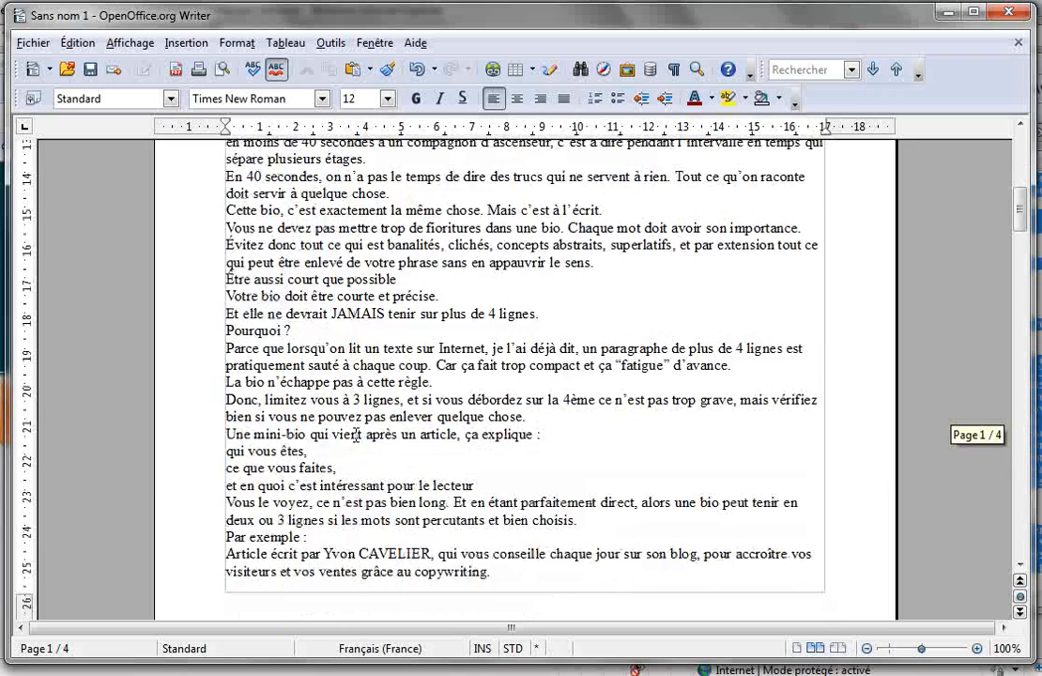
scroll(357, 435, down, 20)
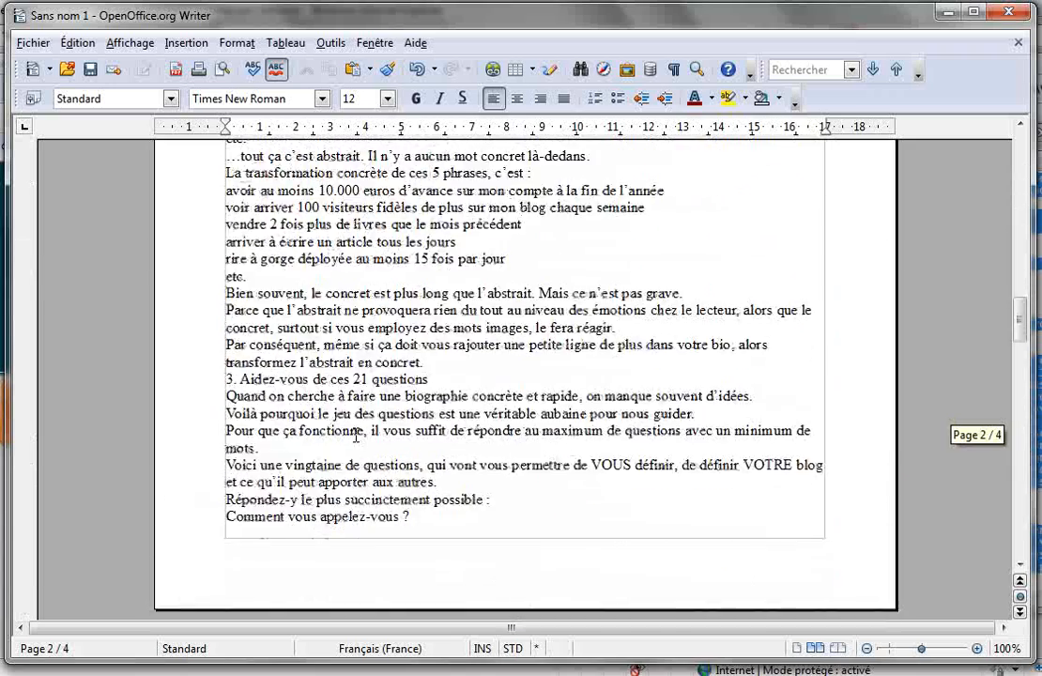
scroll(357, 433, up, 20)
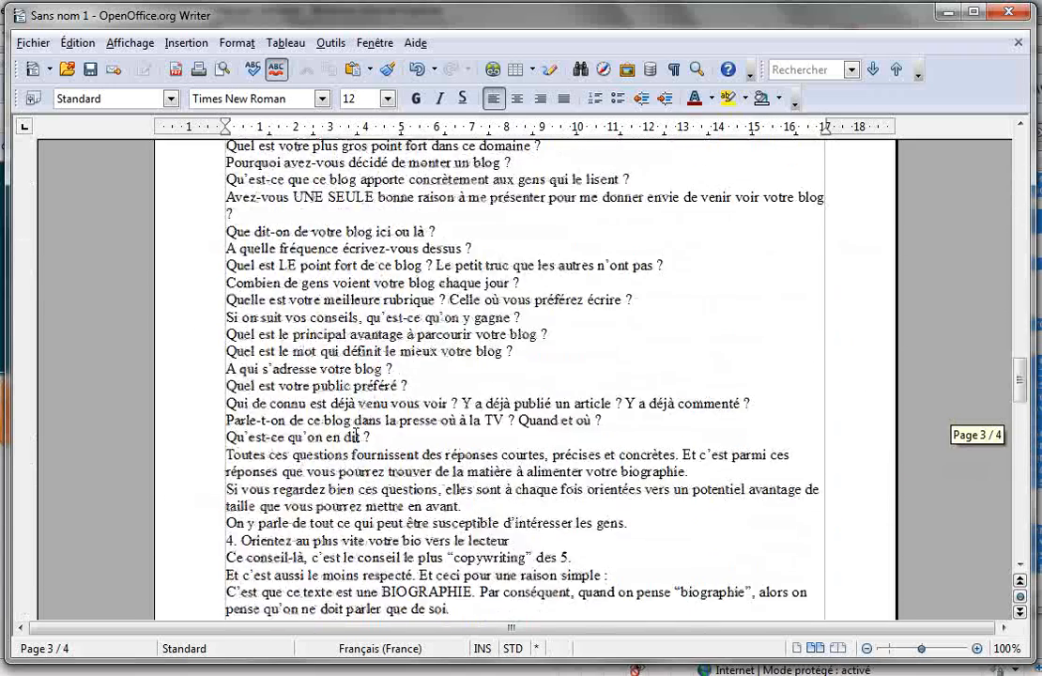
scroll(355, 435, up, 7)
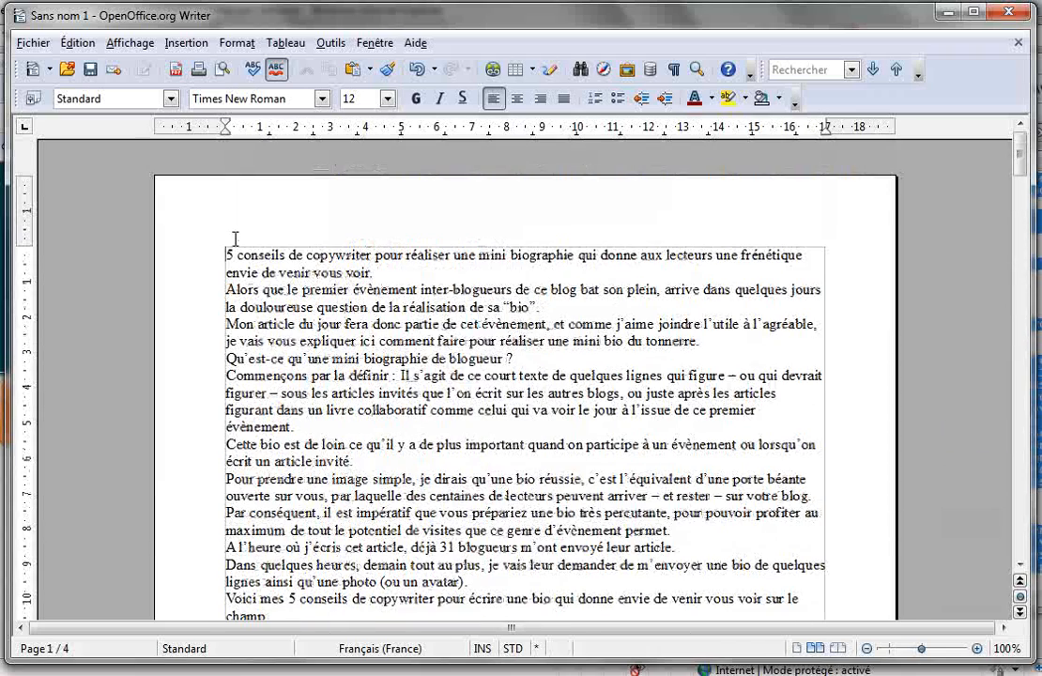
Step: Modify the Standard paragraph style to use Trebuchet MS, justified alignment and extra spacing between paragraphs
click(883, 344)
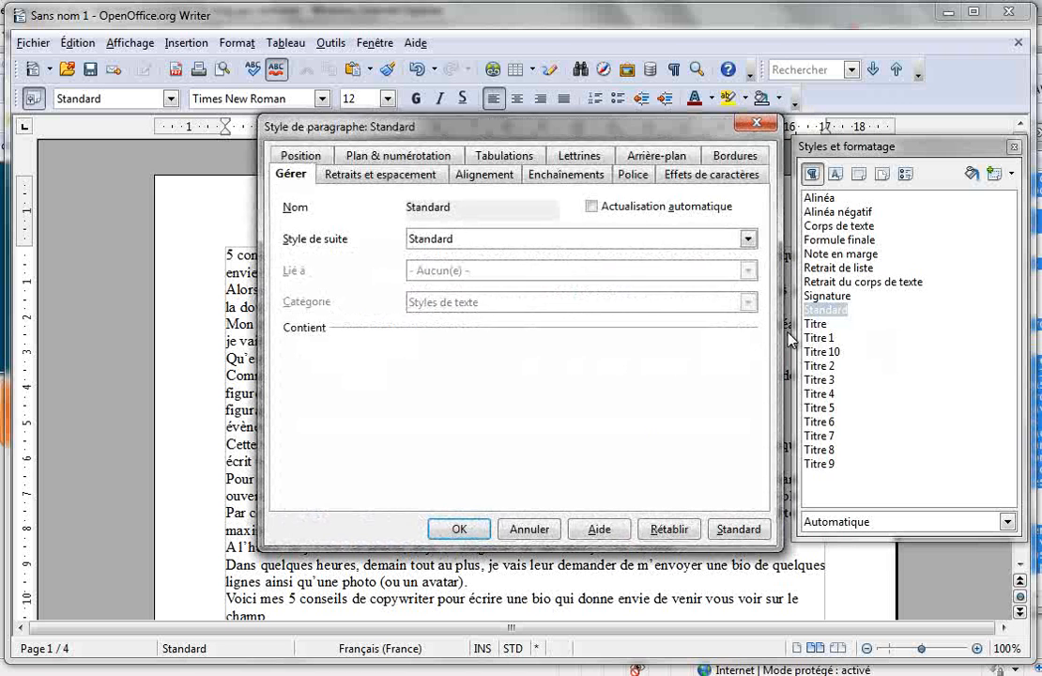
drag(428, 129, 648, 140)
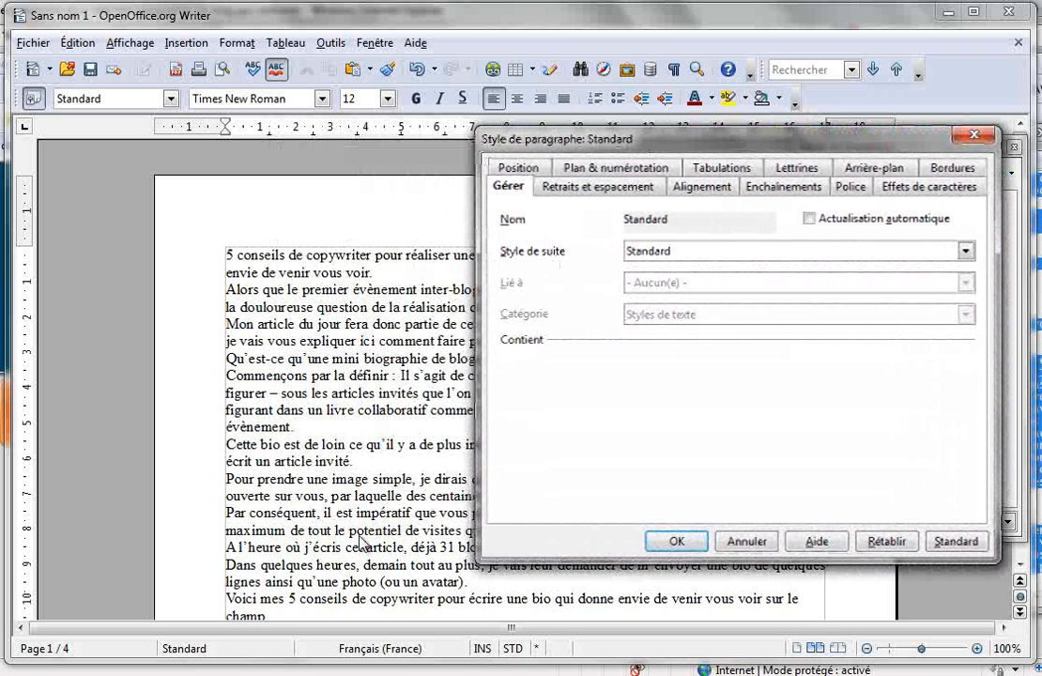
click(599, 186)
click(815, 387)
click(814, 387)
click(814, 387)
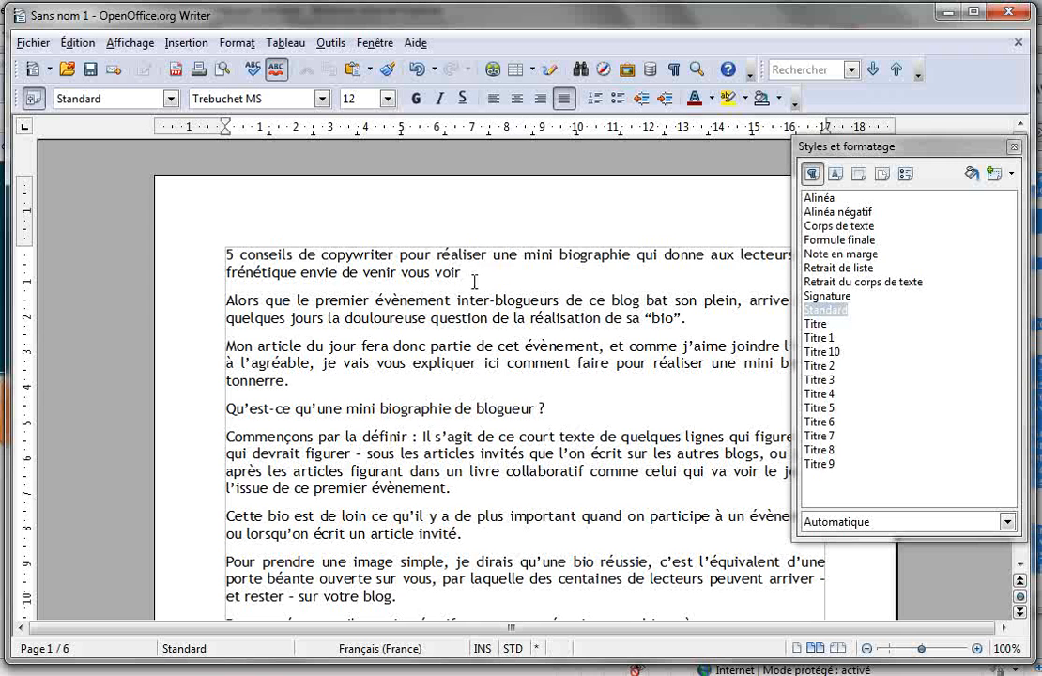
Step: Apply the Titre 1 style to the article's title and modify that style to bold 16 pt Trebuchet MS in dark red
drag(465, 272, 225, 258)
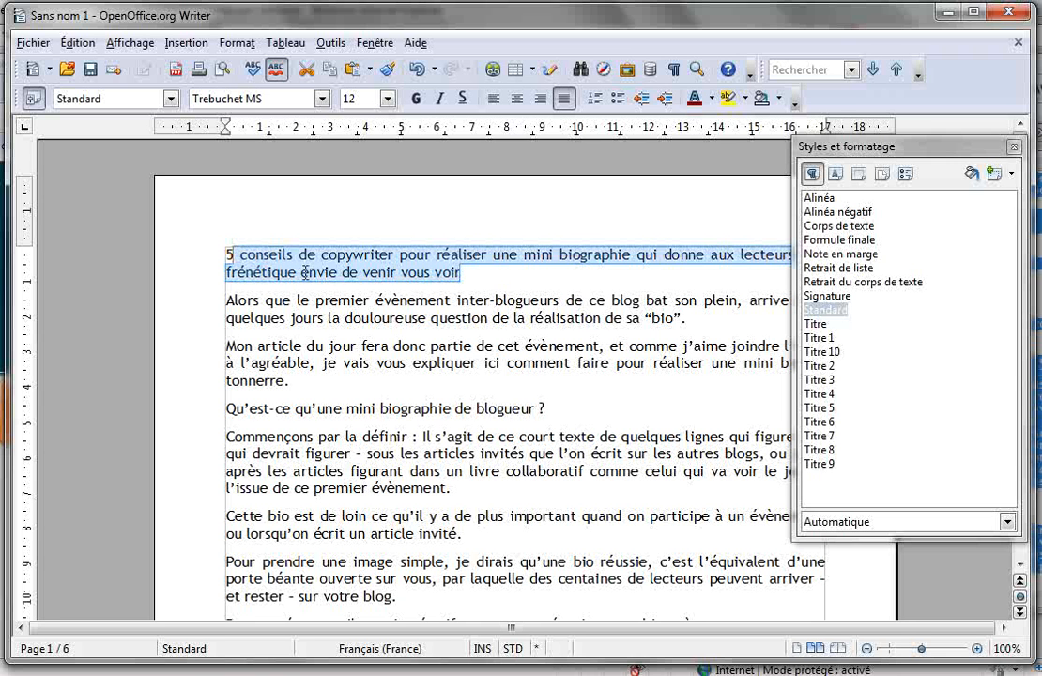
drag(465, 272, 225, 259)
click(171, 98)
click(80, 170)
right_click(829, 339)
click(867, 371)
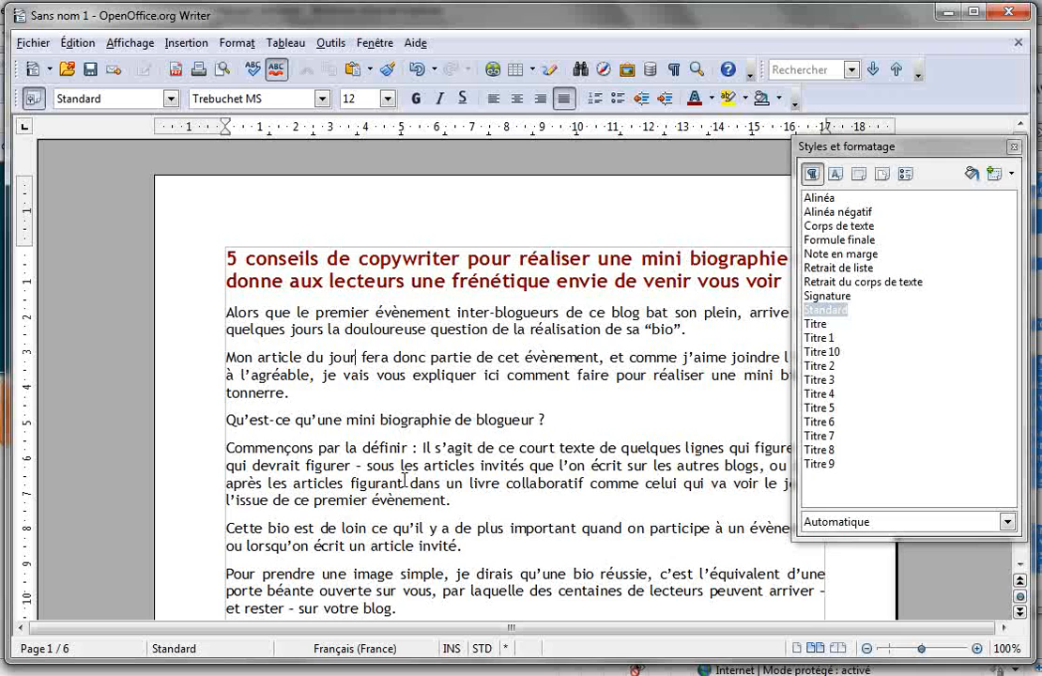
Step: Apply the Titre 2 style to the line "Qu'est-ce qu'une mini biographie de blogueur ?"
scroll(406, 480, down, 5)
scroll(406, 480, up, 5)
click(172, 99)
click(70, 185)
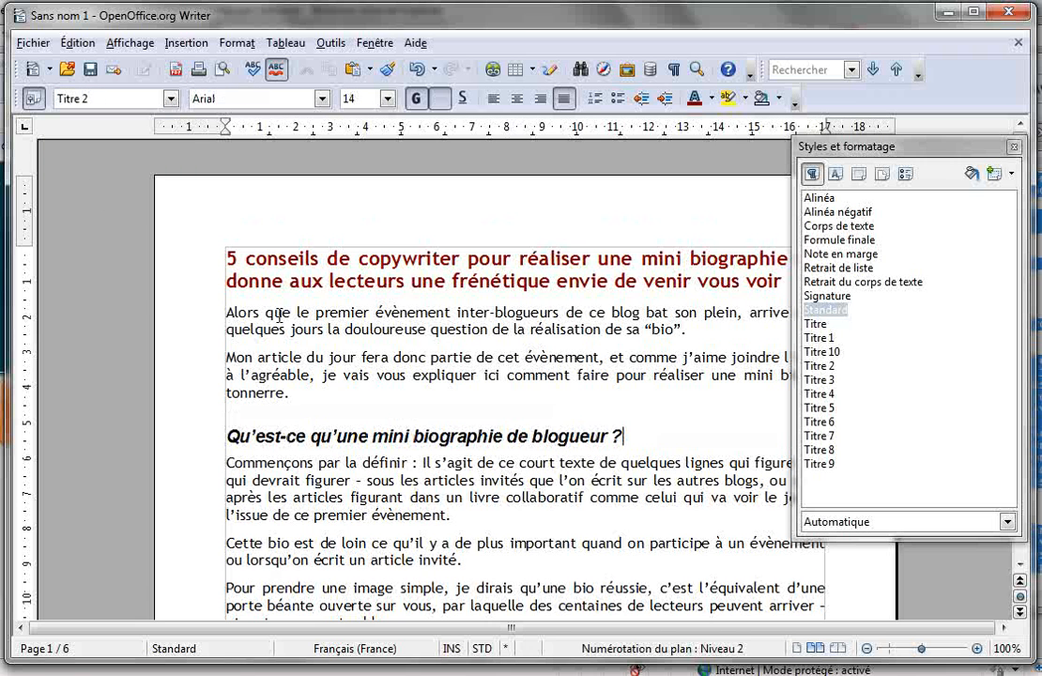
Step: Apply the Titre 2 style to the other section headings, from "1. Allez à l'essentiel, soyez court et mystérieux" to "A vous de jouer !"
scroll(381, 436, down, 6)
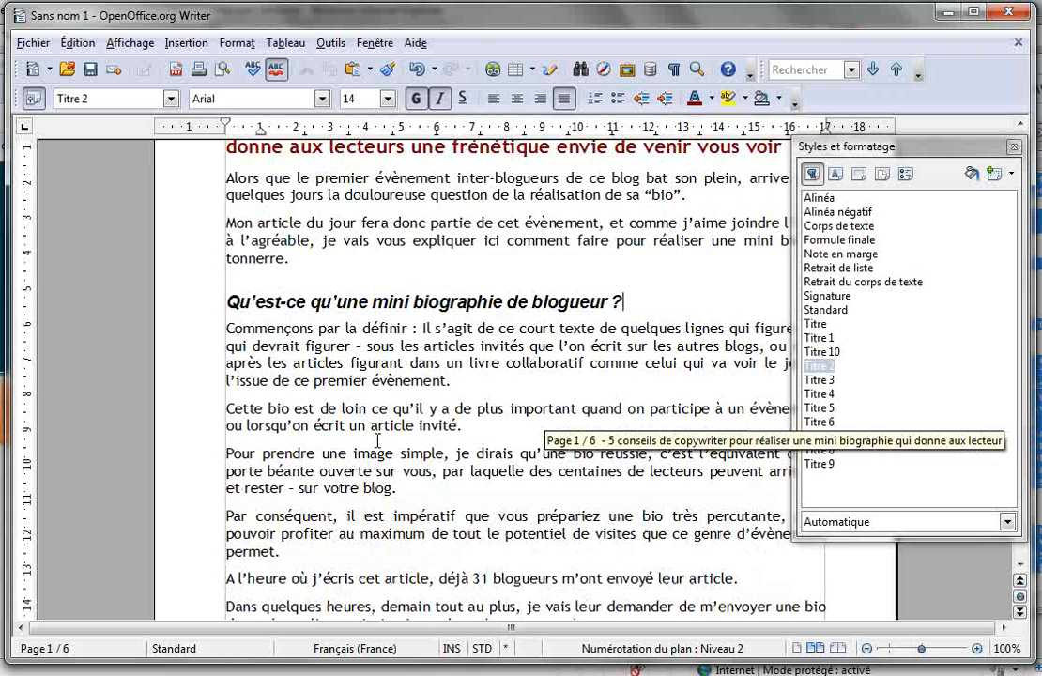
scroll(381, 440, down, 1)
click(301, 404)
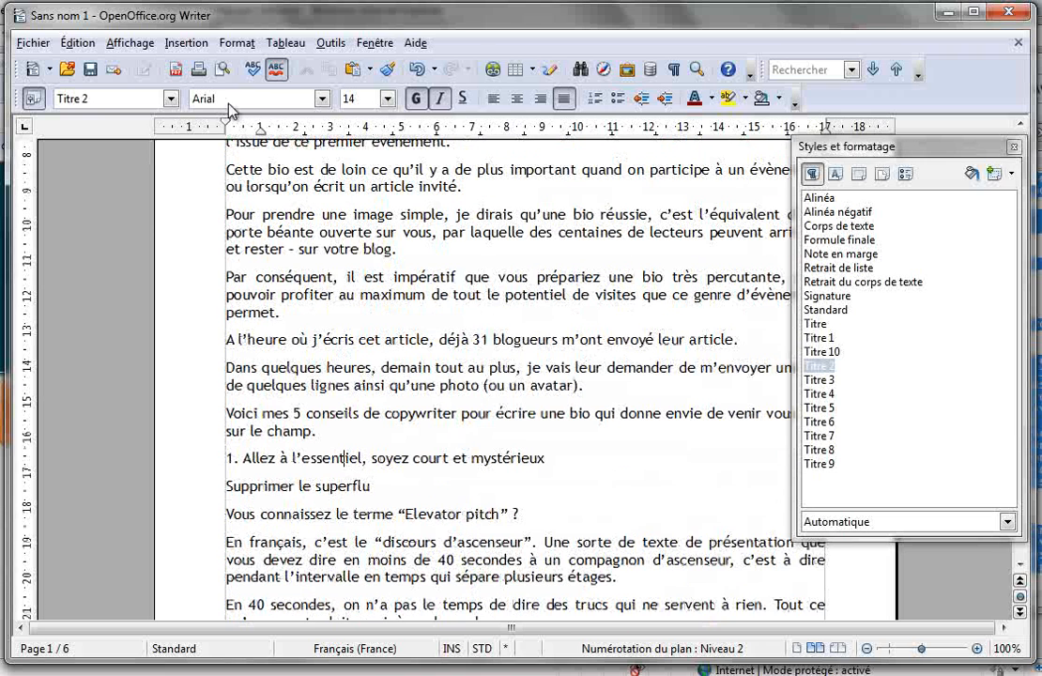
click(150, 99)
click(80, 191)
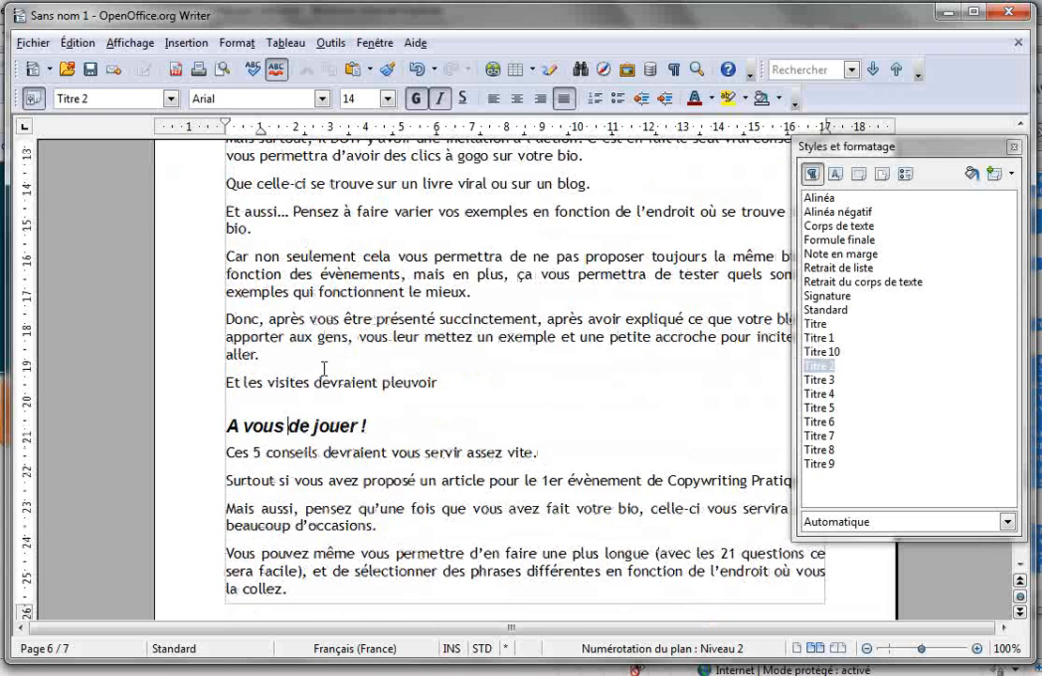
Step: Modify the Titre 2 style to a Turquoise font colour, Trebuchet MS and a size of 13 pt
right_click(819, 366)
click(853, 396)
click(869, 185)
click(598, 233)
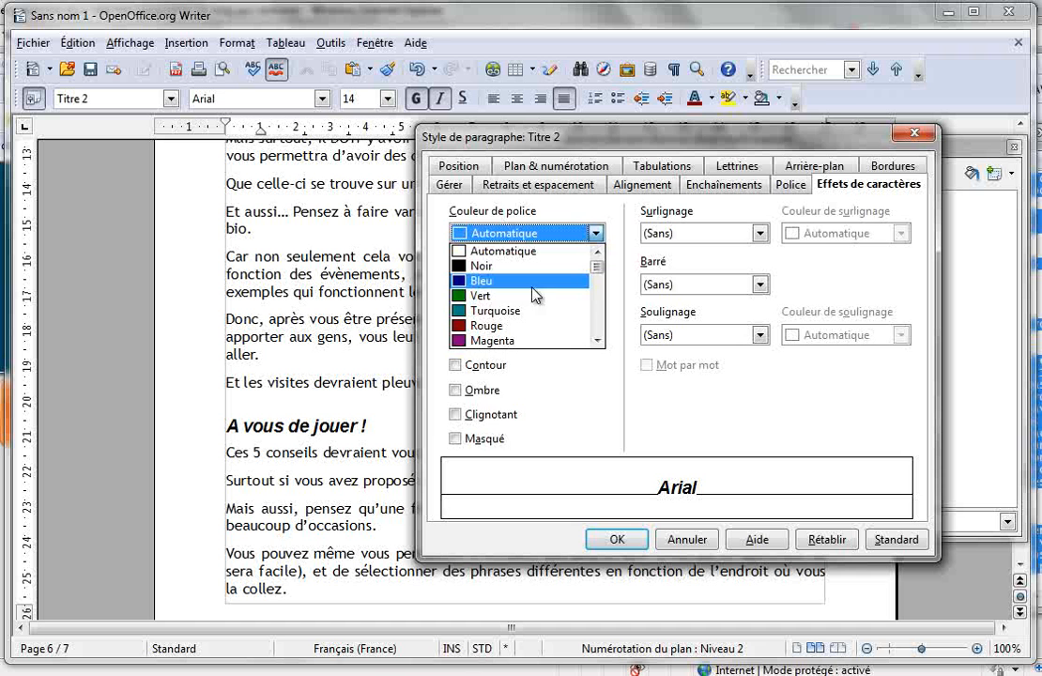
click(481, 314)
click(790, 185)
text(Trebu)
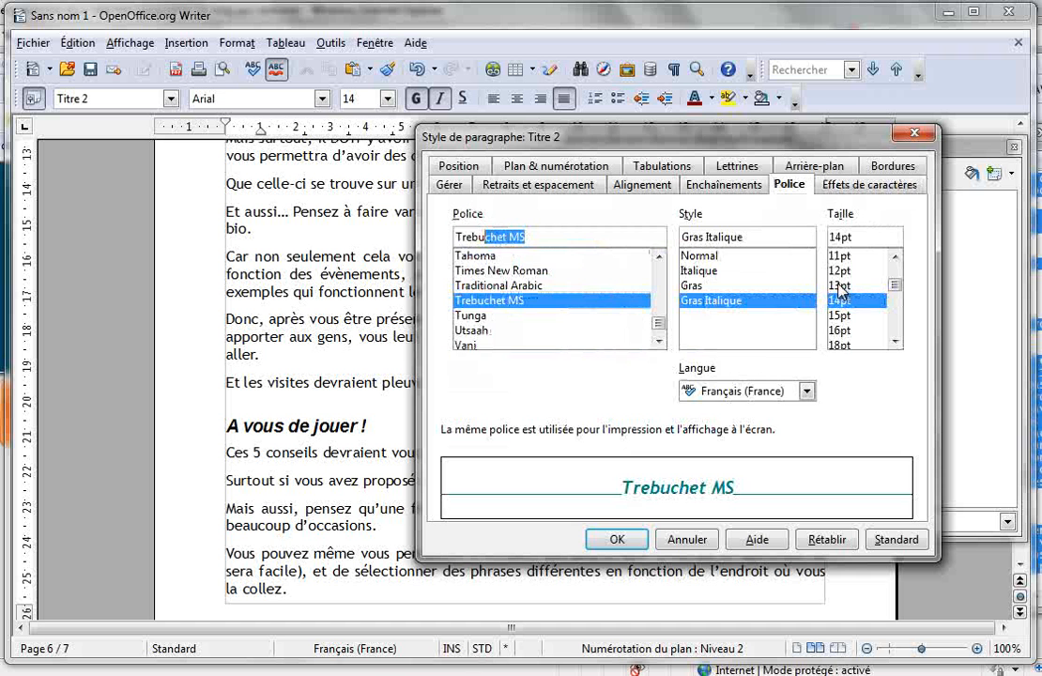
click(839, 286)
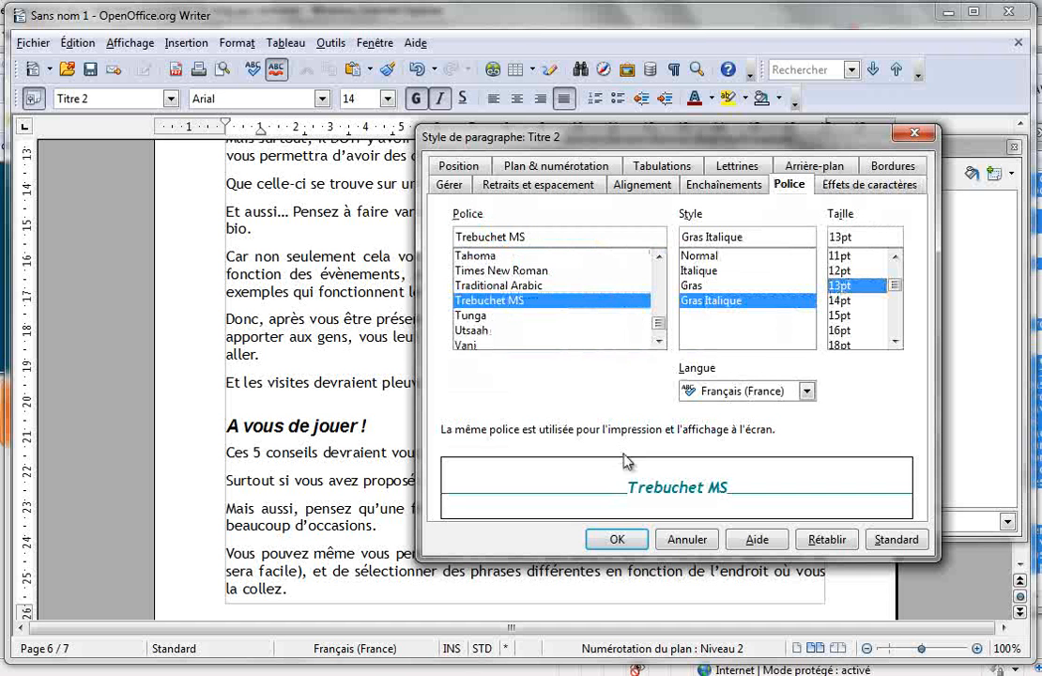
click(620, 539)
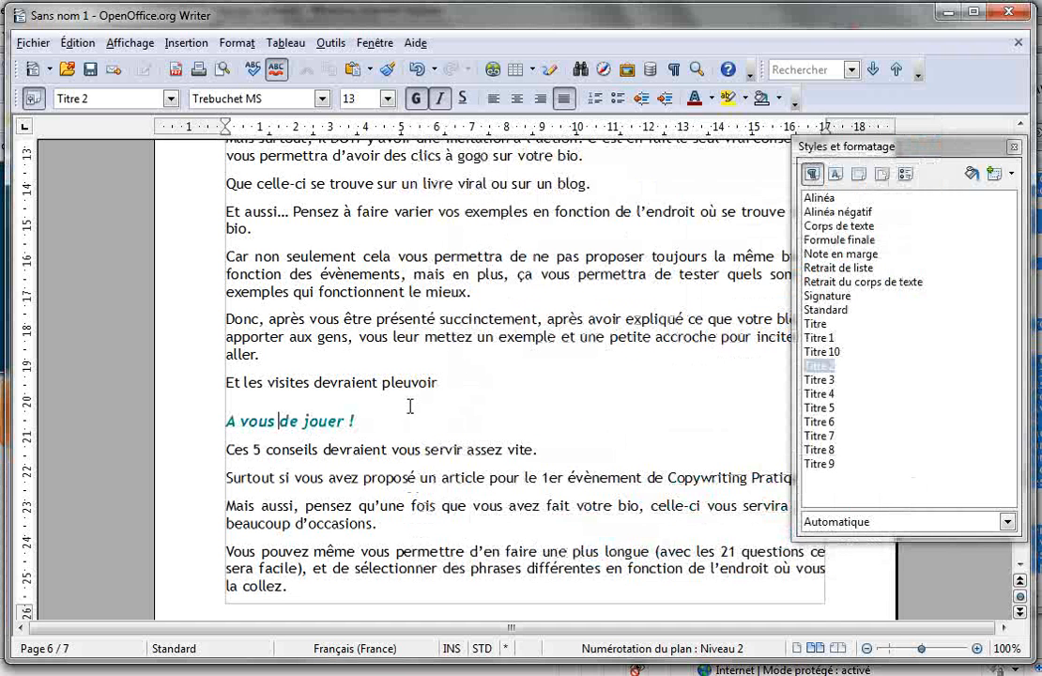
Step: Set the Titre 2 style's font size to 14 pt
scroll(387, 397, up, 5)
scroll(387, 397, down, 1)
scroll(368, 379, up, 18)
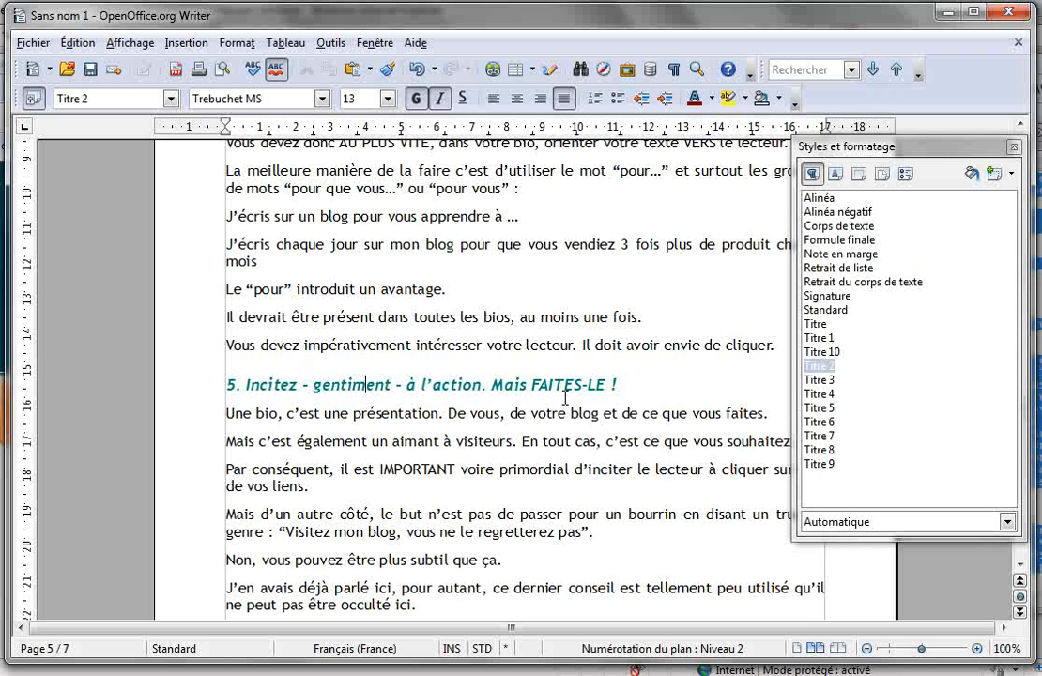
drag(617, 390, 224, 391)
click(334, 387)
right_click(822, 367)
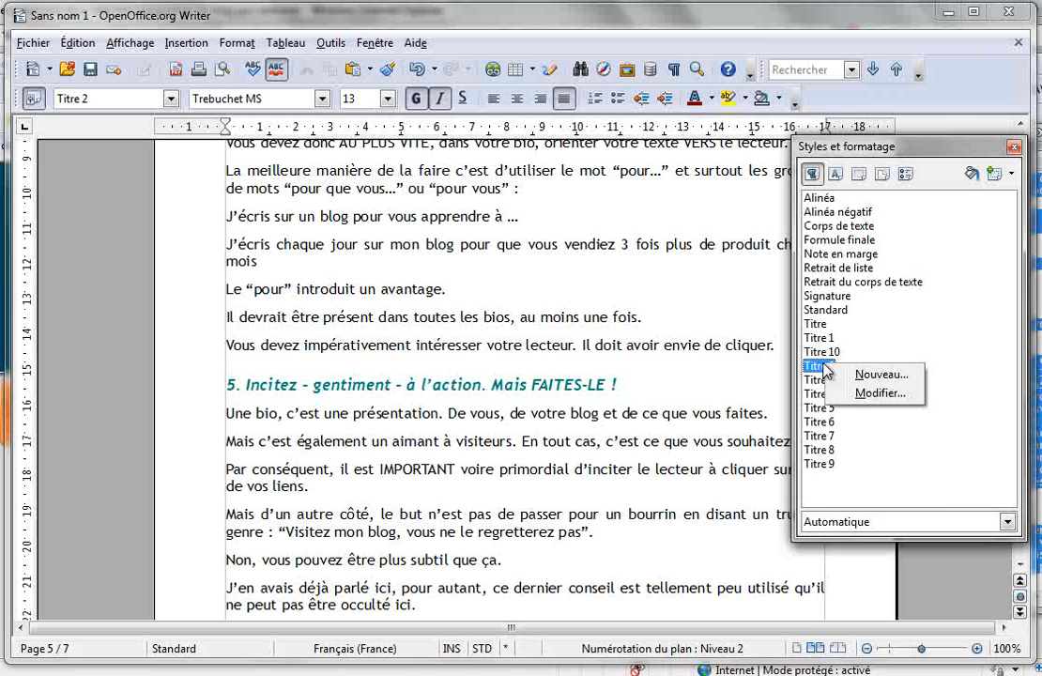
click(878, 394)
click(840, 316)
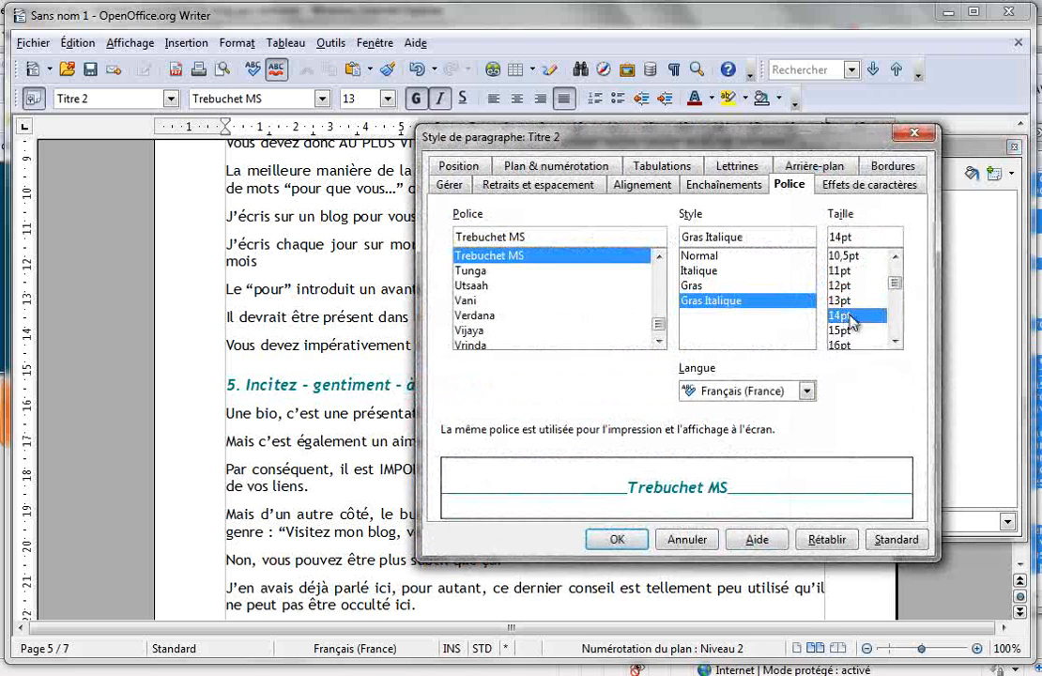
click(617, 539)
click(381, 463)
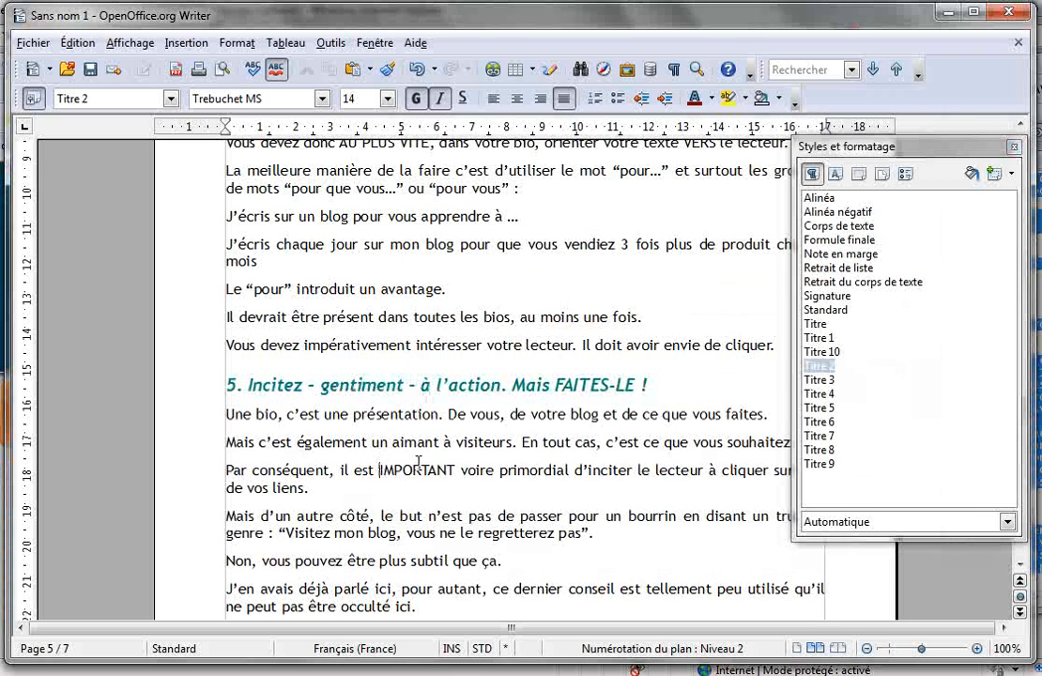
Step: Check the formatting of the title, subheadings and paragraphs through the document, ending with the Styles and Formatting window open
scroll(389, 420, up, 6)
key(ctrl+Home)
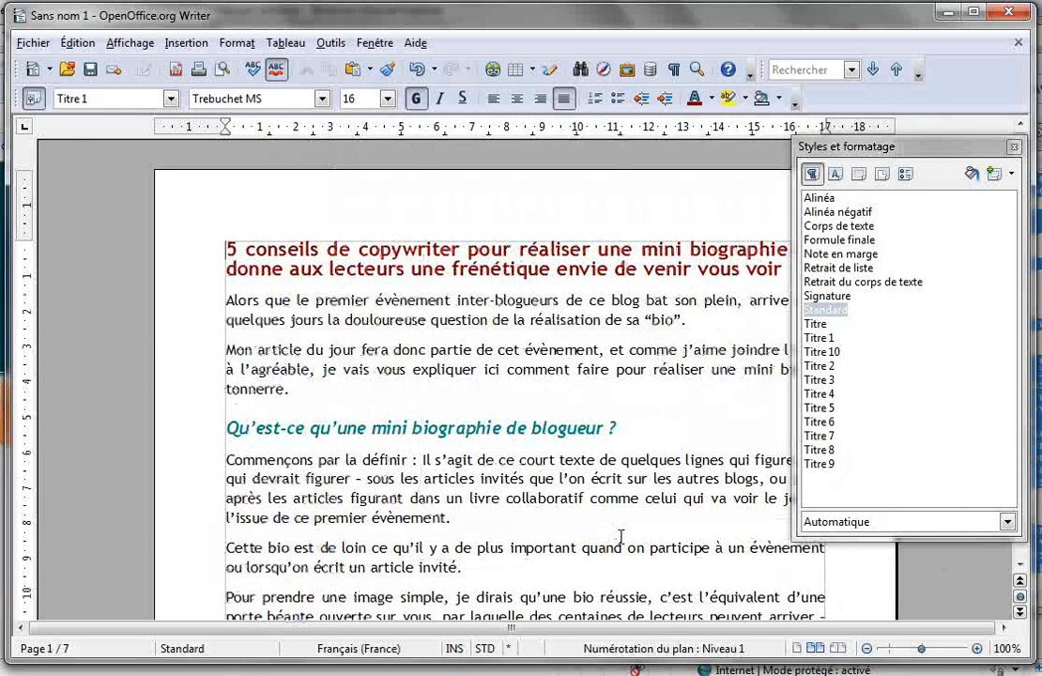
click(496, 484)
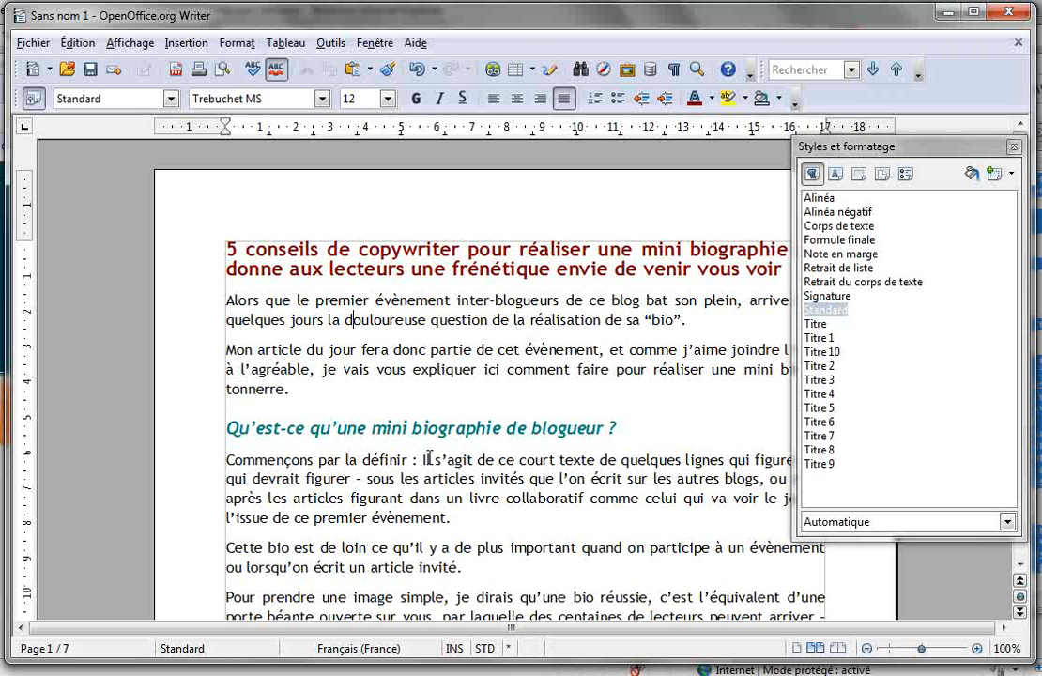
click(1011, 146)
click(338, 387)
scroll(331, 385, down, 3)
scroll(330, 385, down, 17)
click(34, 98)
scroll(366, 410, up, 12)
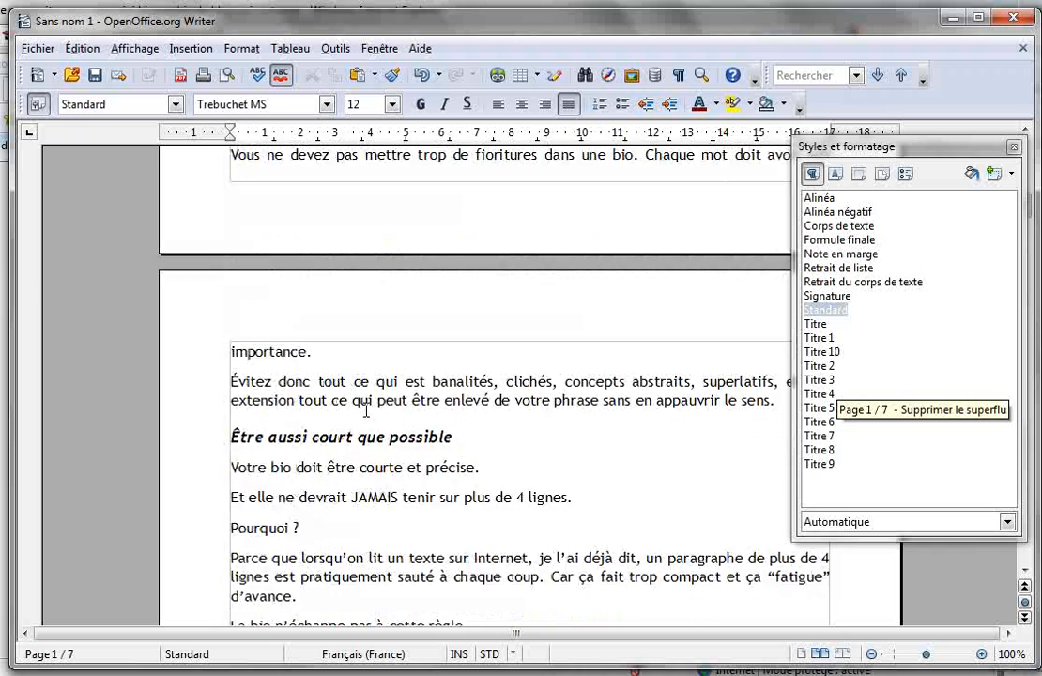
scroll(365, 411, up, 7)
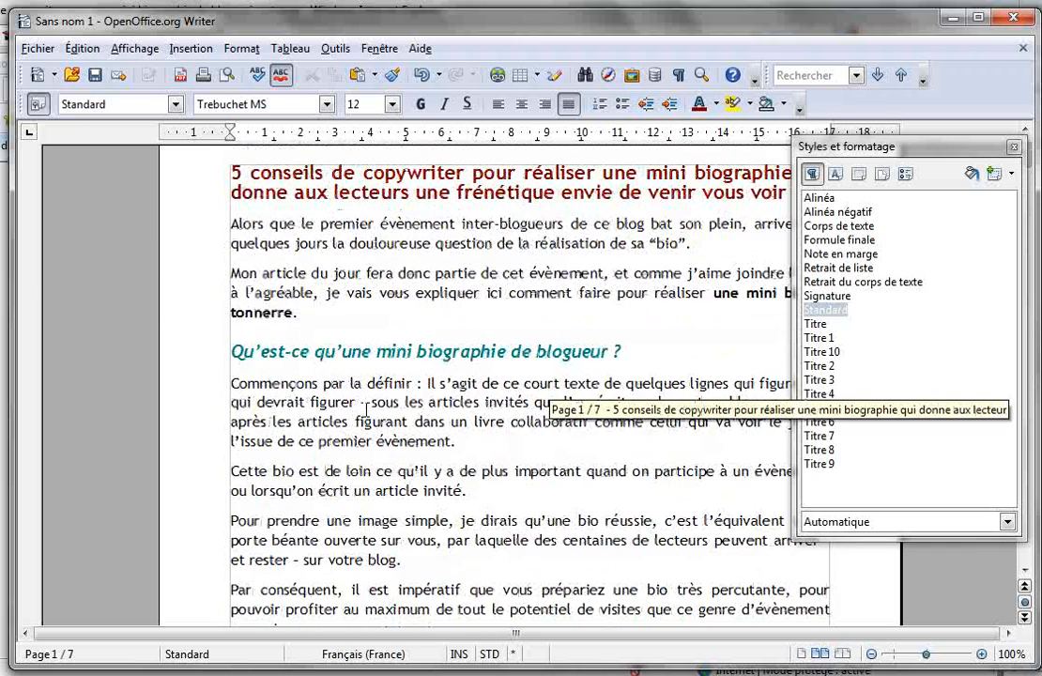